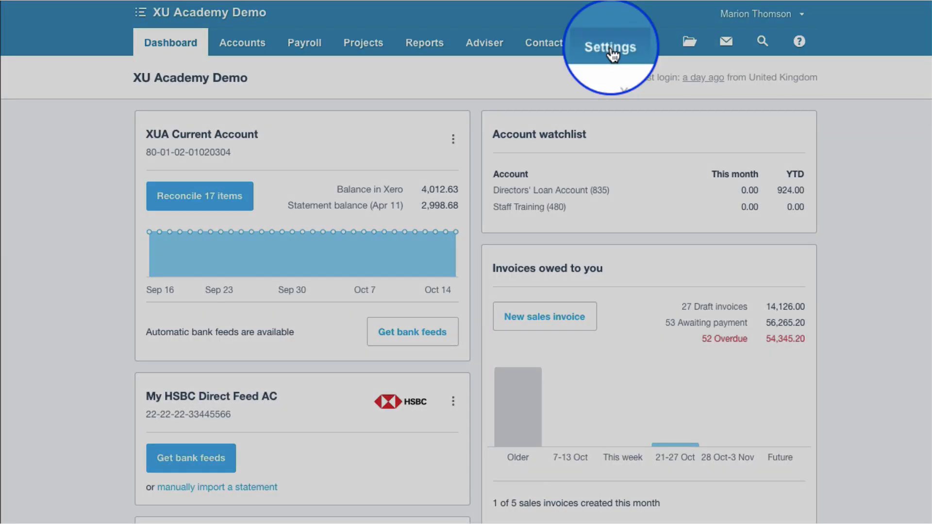
# Open the Chart of Accounts from the Settings menu
pyautogui.click(611, 47)
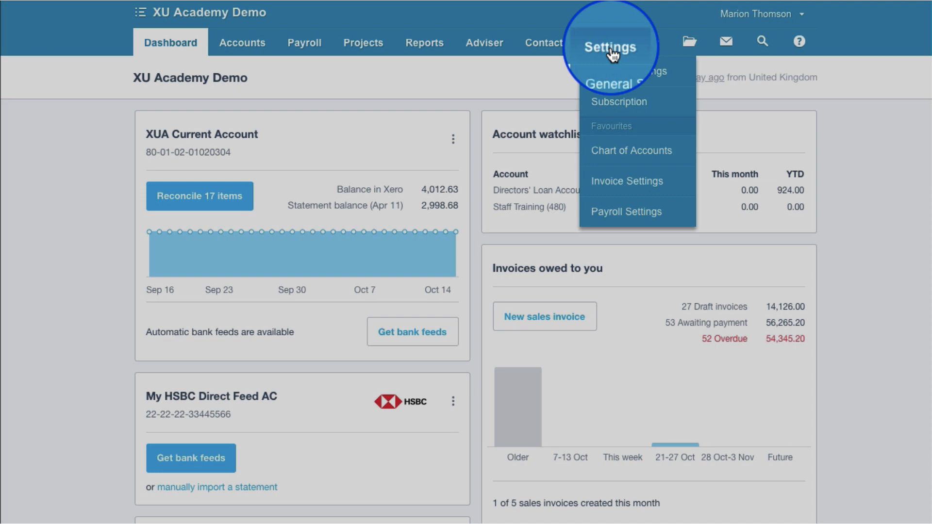
pyautogui.click(631, 152)
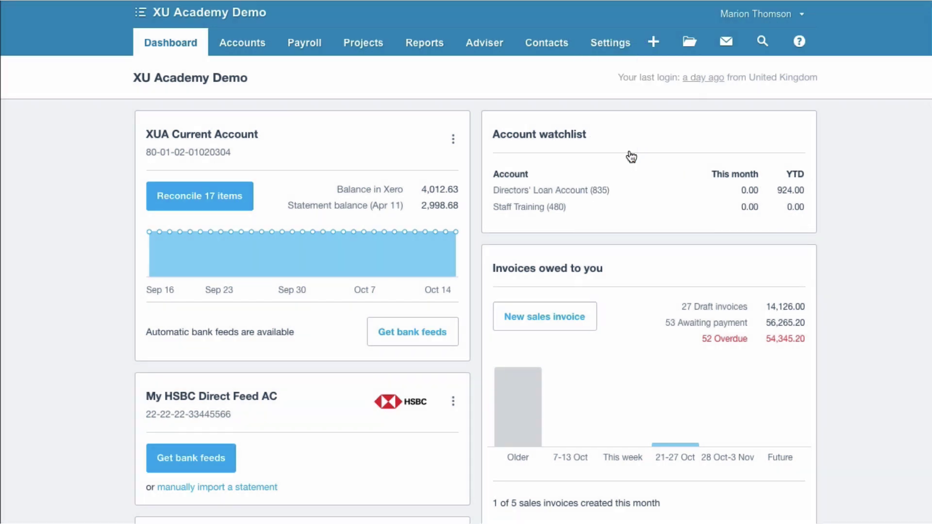
pyautogui.scroll(-2, 439, 243)
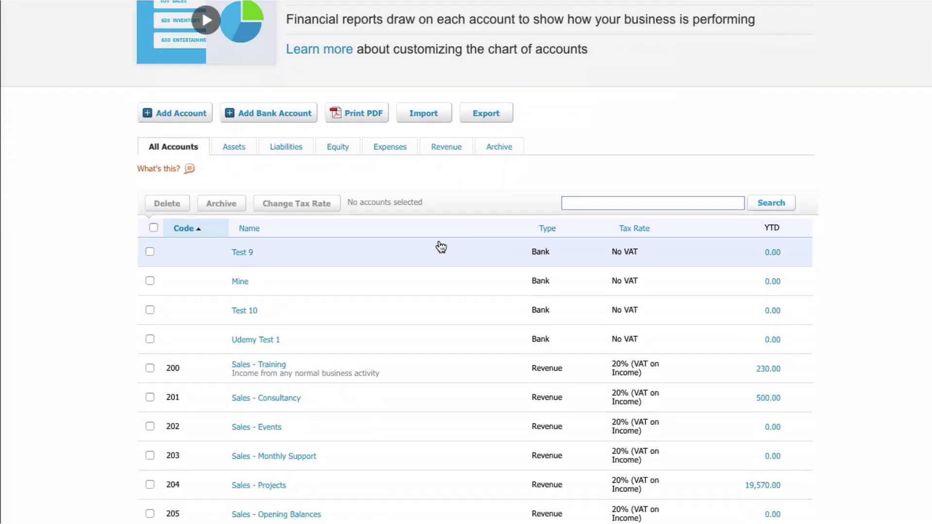
pyautogui.scroll(-2, 438, 243)
# Filter the Chart of Accounts to Assets and review accounts 710–721
pyautogui.click(239, 75)
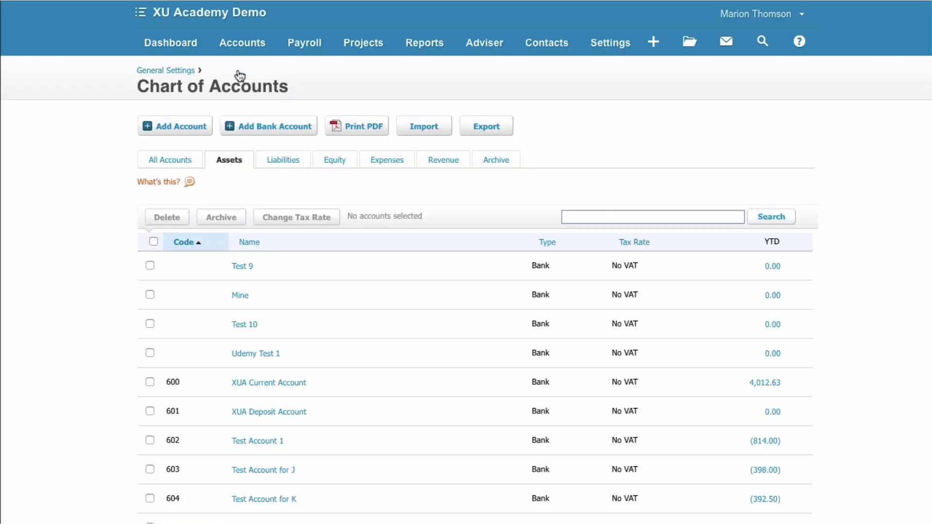
pyautogui.scroll(-5, 621, 251)
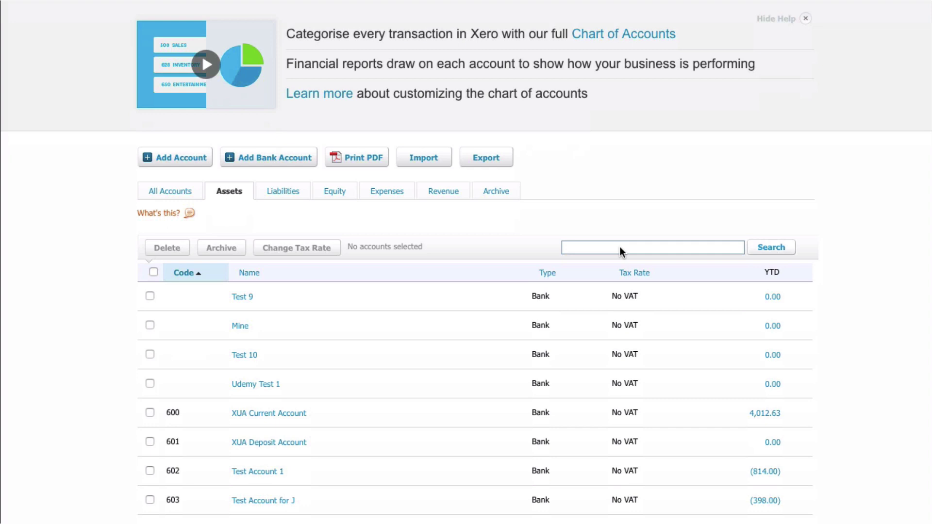
pyautogui.scroll(-3, 621, 251)
pyautogui.scroll(-3, 622, 252)
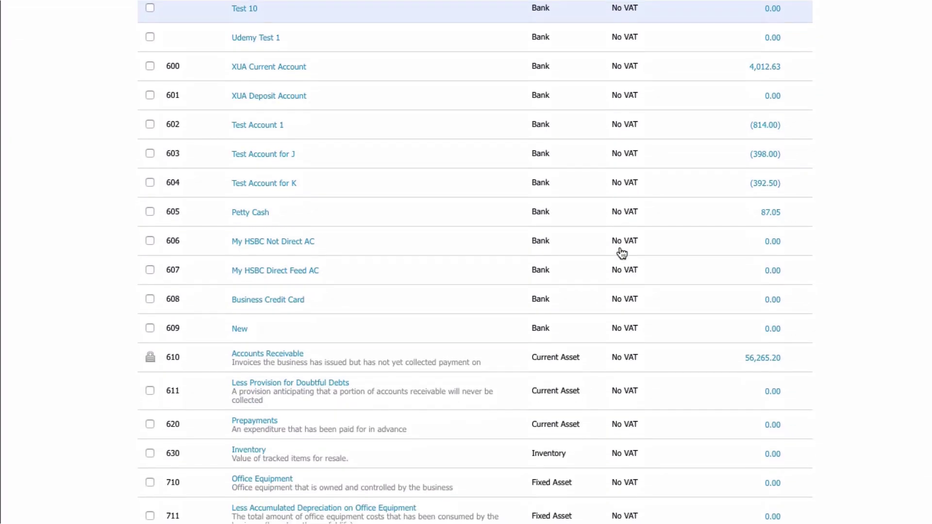
pyautogui.scroll(-3, 622, 253)
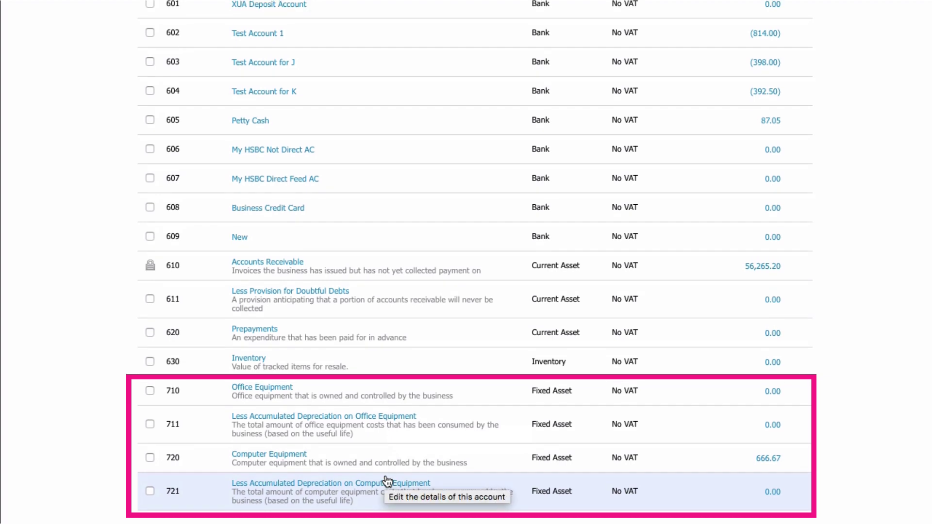
pyautogui.scroll(5, 386, 480)
pyautogui.scroll(7, 387, 481)
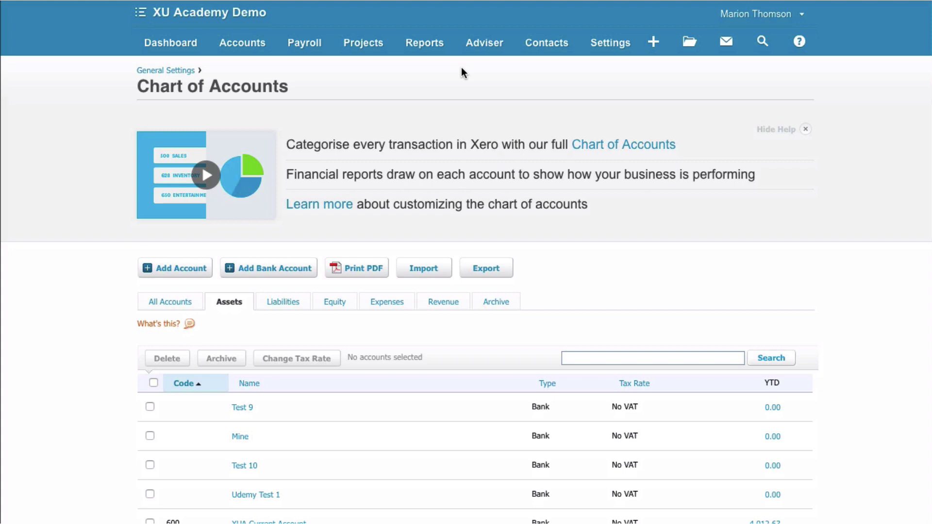
# Reach Fixed Assets settings via the dashboard and General Settings
pyautogui.click(185, 42)
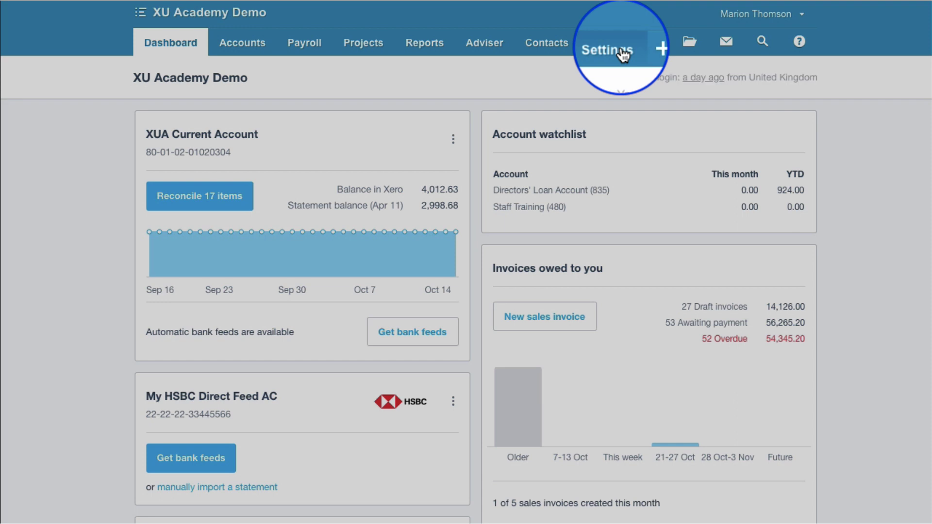
pyautogui.click(610, 43)
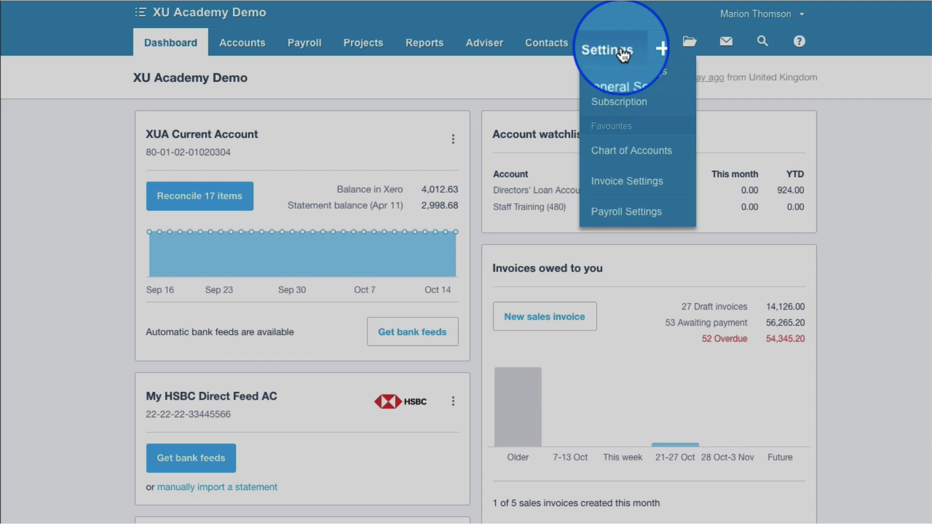
pyautogui.click(628, 72)
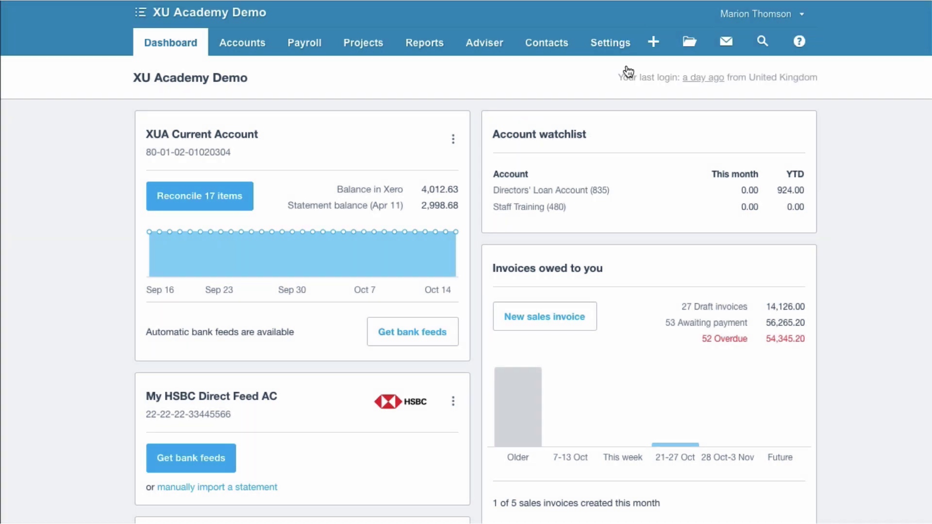
pyautogui.scroll(-3, 552, 291)
pyautogui.scroll(-2, 553, 291)
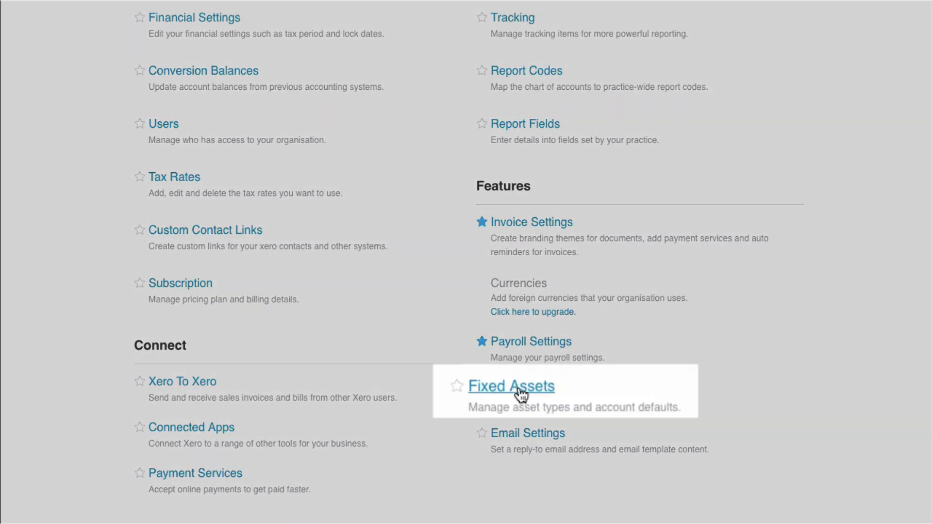
pyautogui.click(514, 387)
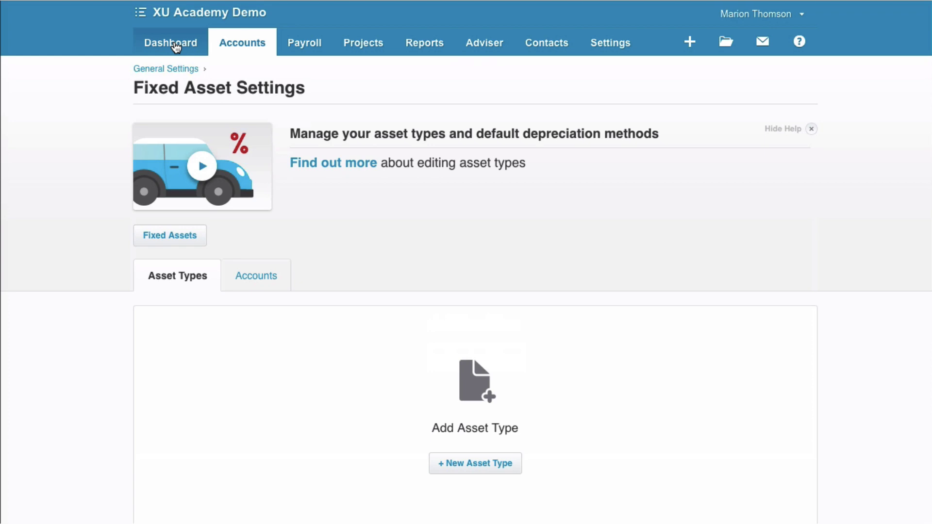
# Reopen Fixed Asset Settings through the Accounts menu's Fixed Assets register
pyautogui.click(176, 47)
pyautogui.click(245, 43)
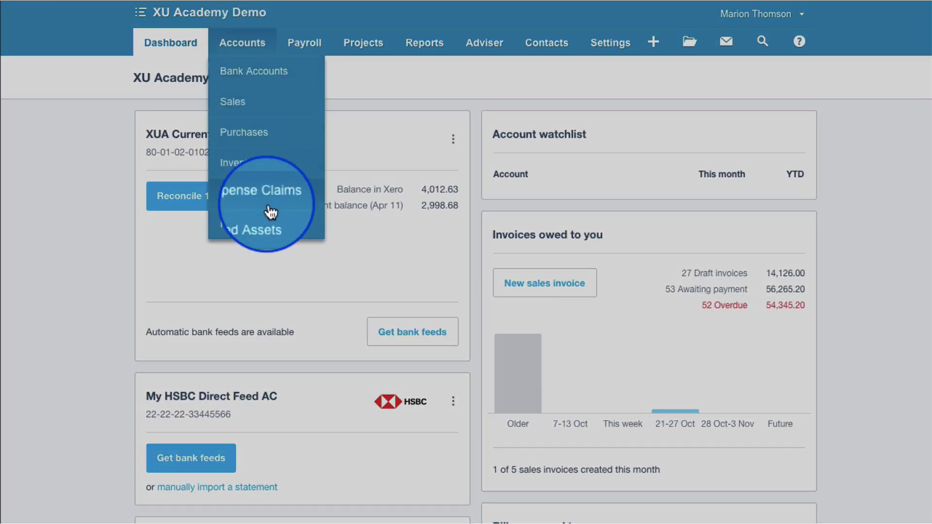
pyautogui.click(268, 227)
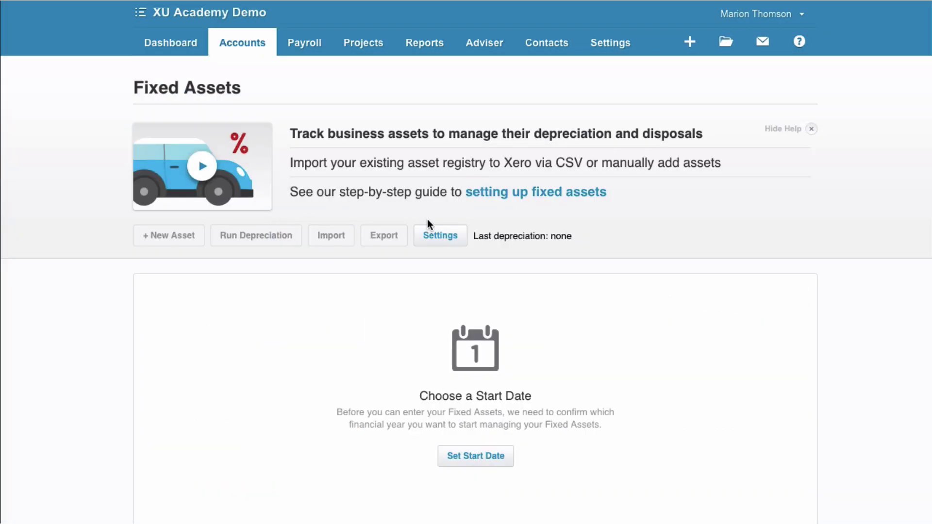
pyautogui.click(440, 237)
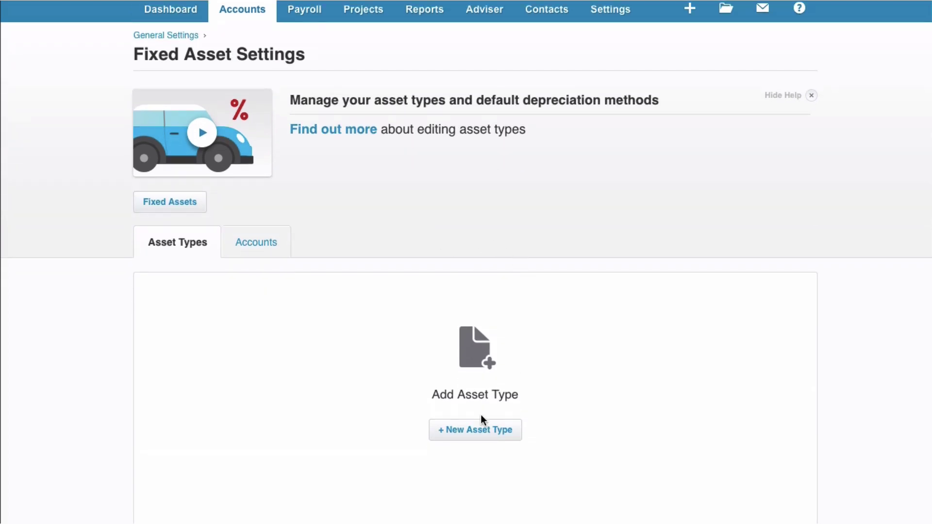
# Add a Computers asset type with asset account 720 Computer Equipment
pyautogui.click(478, 435)
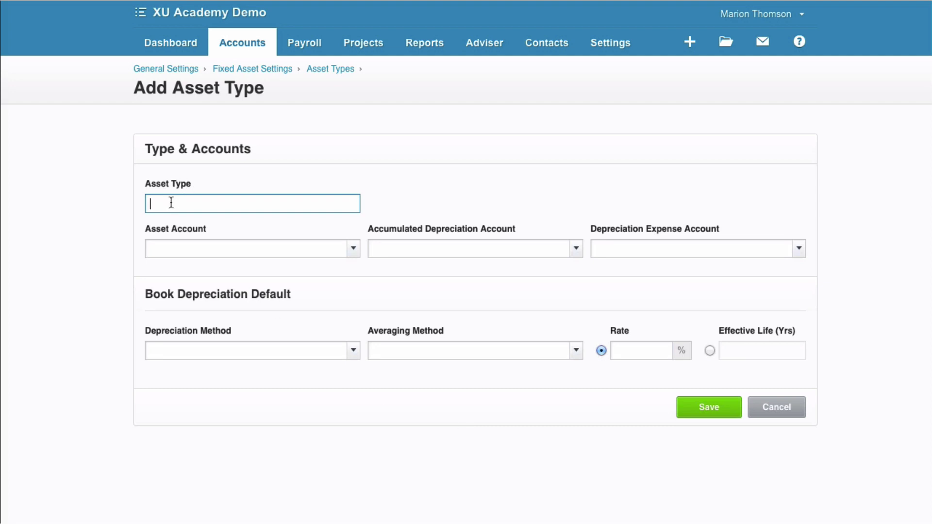
pyautogui.write('Com')
pyautogui.write('puters')
pyautogui.click(182, 247)
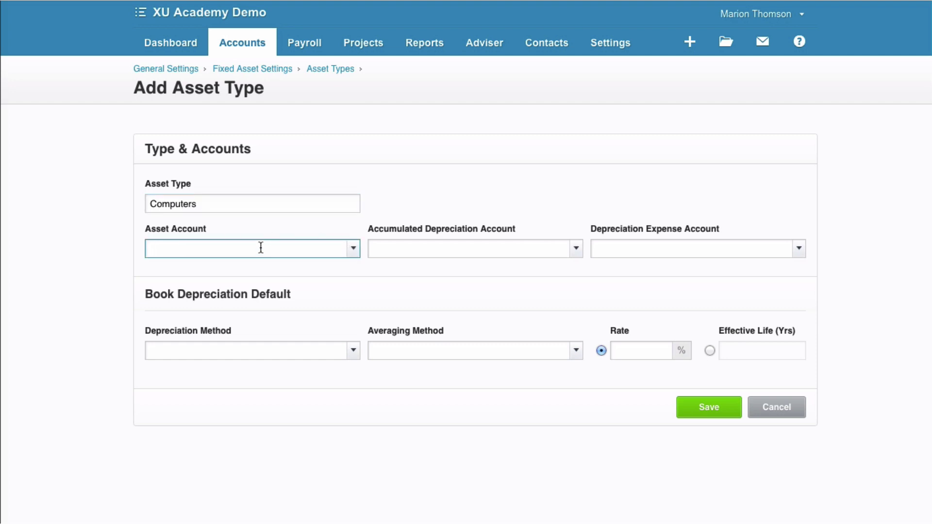
pyautogui.write('com')
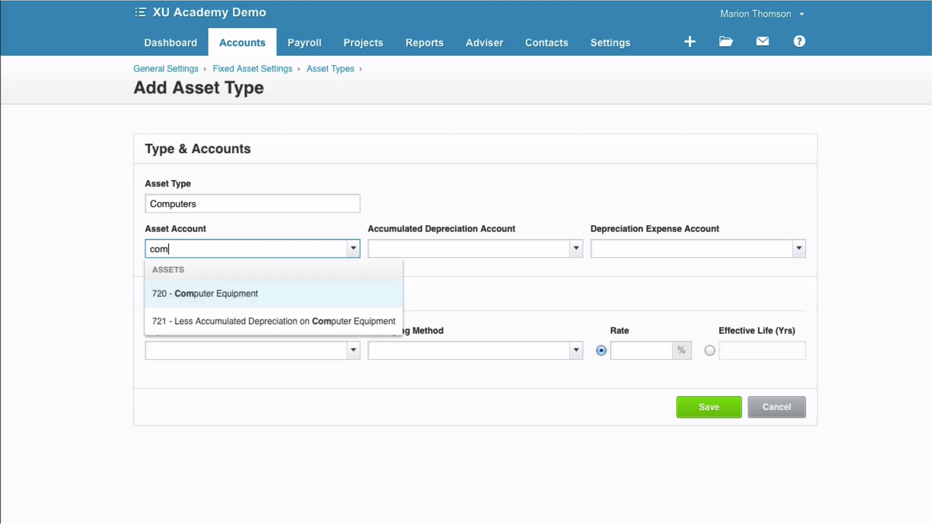
pyautogui.click(239, 294)
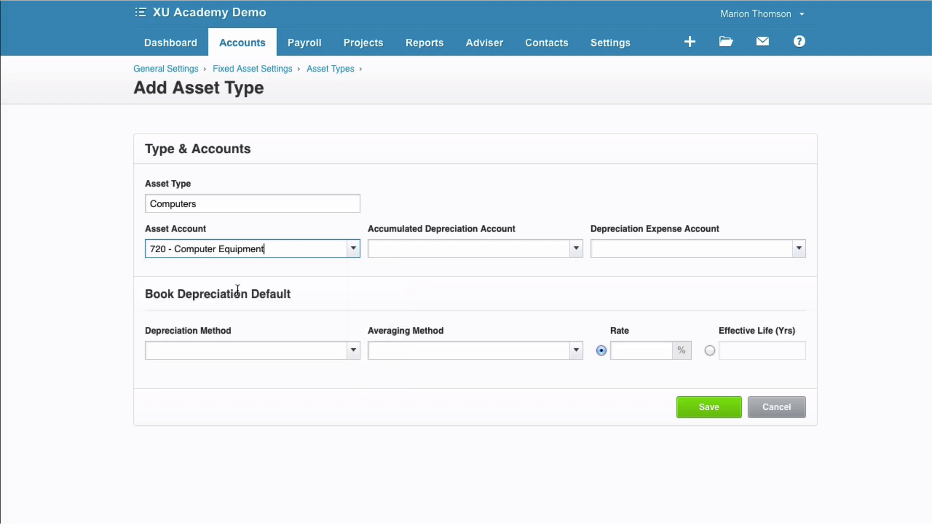
# Set Computers' accumulated depreciation to 721 and expense account to 416 Depreciation Expense
pyautogui.click(403, 251)
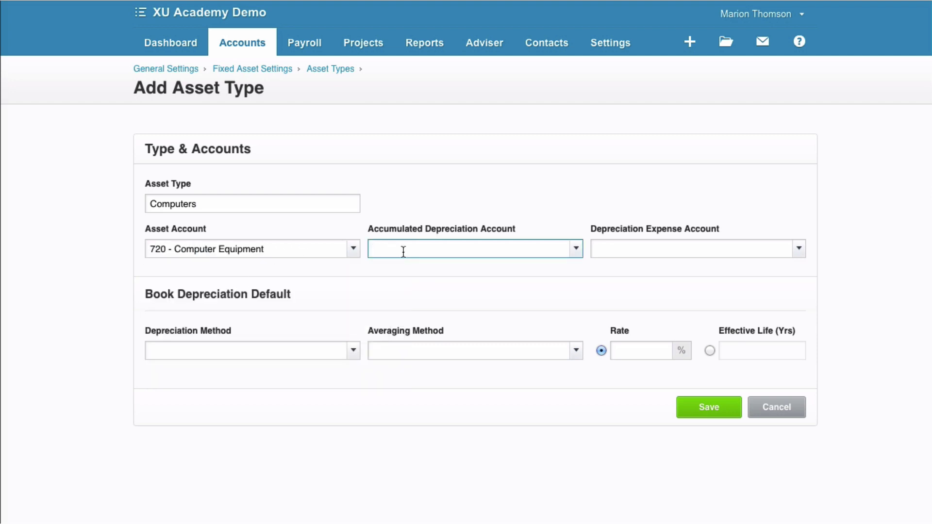
pyautogui.write('dep')
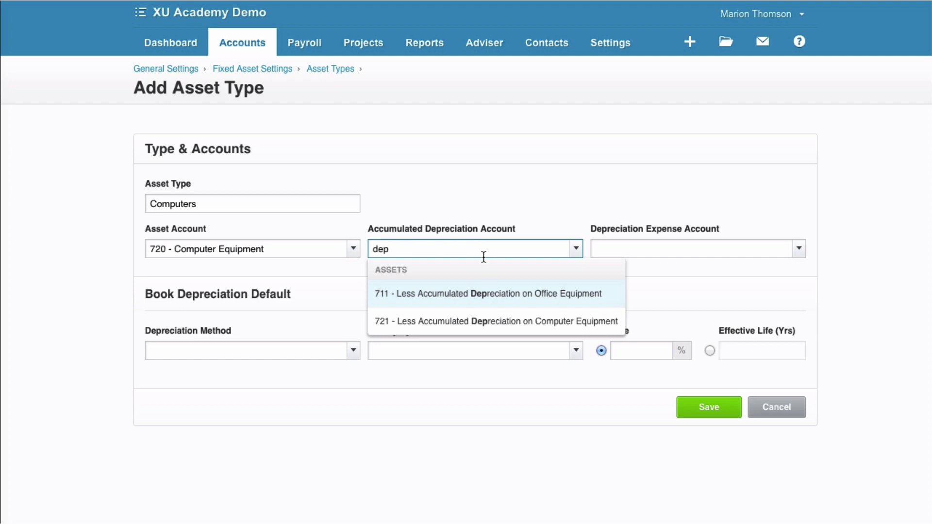
pyautogui.click(470, 322)
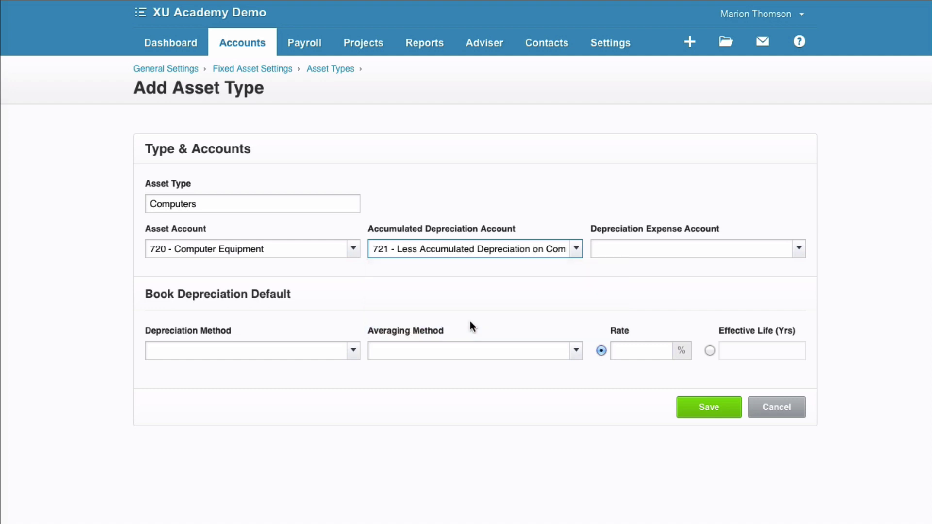
pyautogui.click(604, 247)
pyautogui.write('dep')
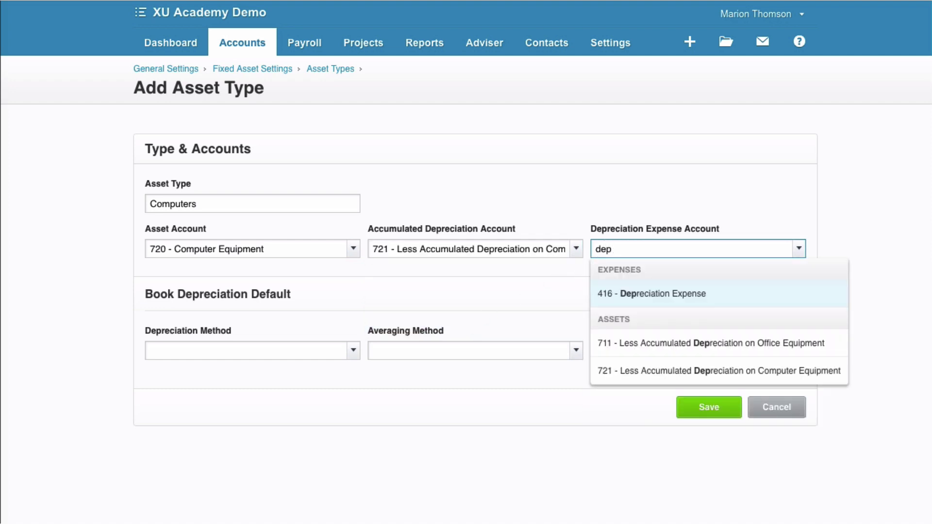
pyautogui.click(648, 294)
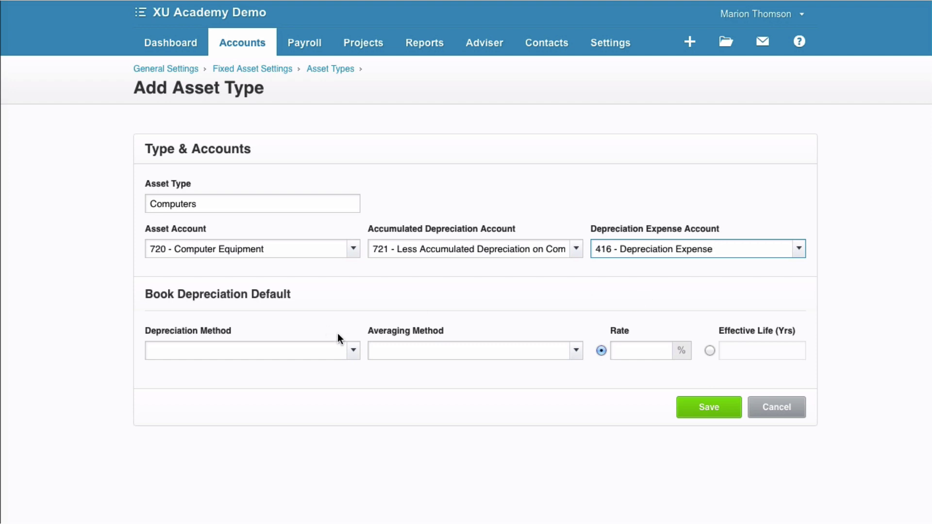
# Give Computers Straight Line, Full Month depreciation with a 3-year effective life, and save
pyautogui.click(354, 351)
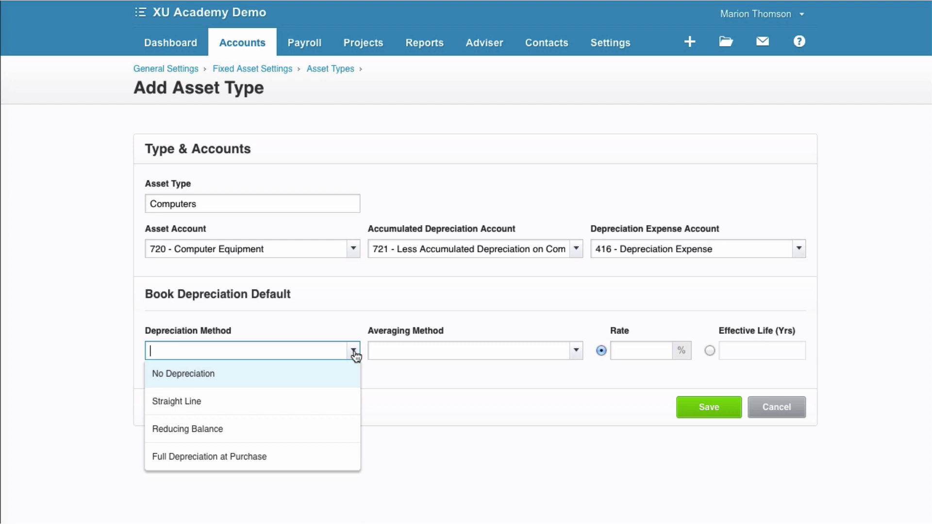
pyautogui.click(217, 408)
pyautogui.click(574, 352)
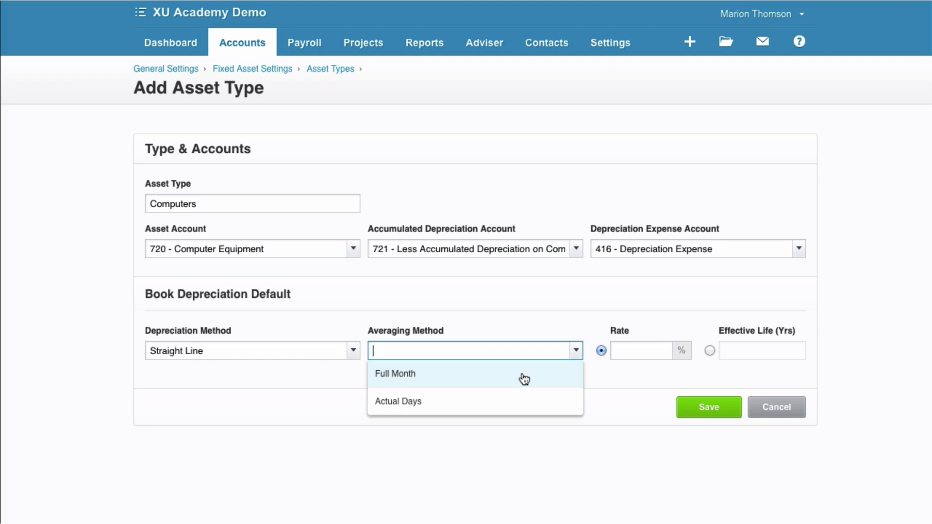
pyautogui.click(401, 378)
pyautogui.click(634, 351)
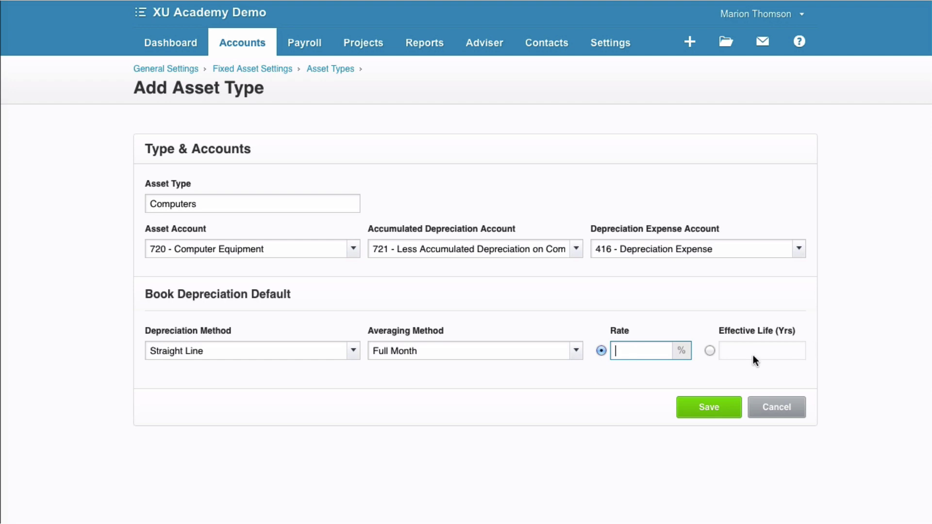
pyautogui.click(709, 352)
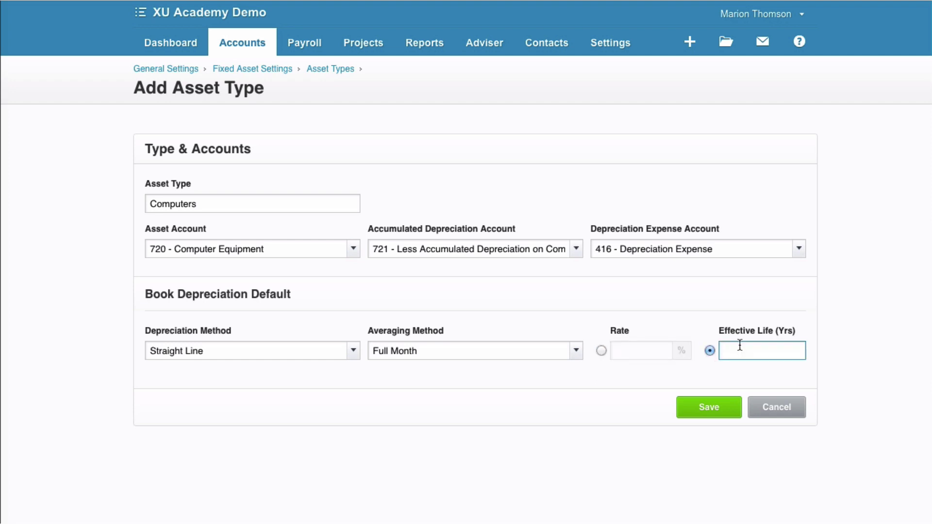
pyautogui.write('3')
pyautogui.click(705, 408)
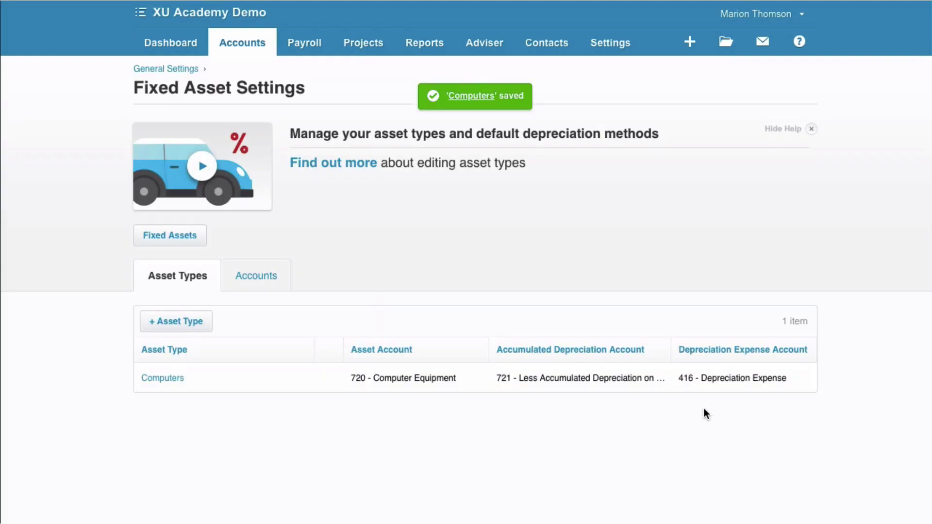
# Add an Office asset type with asset account 710 Office Equipment
pyautogui.click(180, 322)
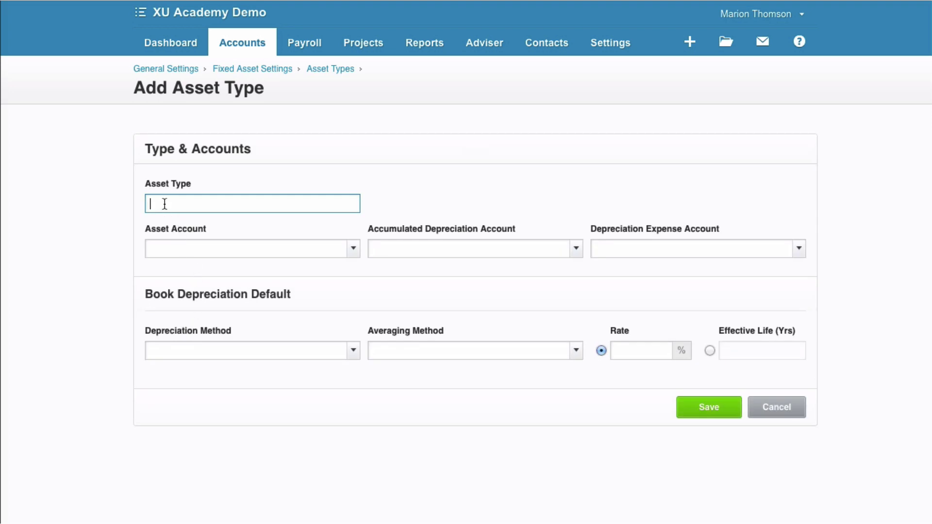
pyautogui.write('Office')
pyautogui.click(179, 245)
pyautogui.write('o')
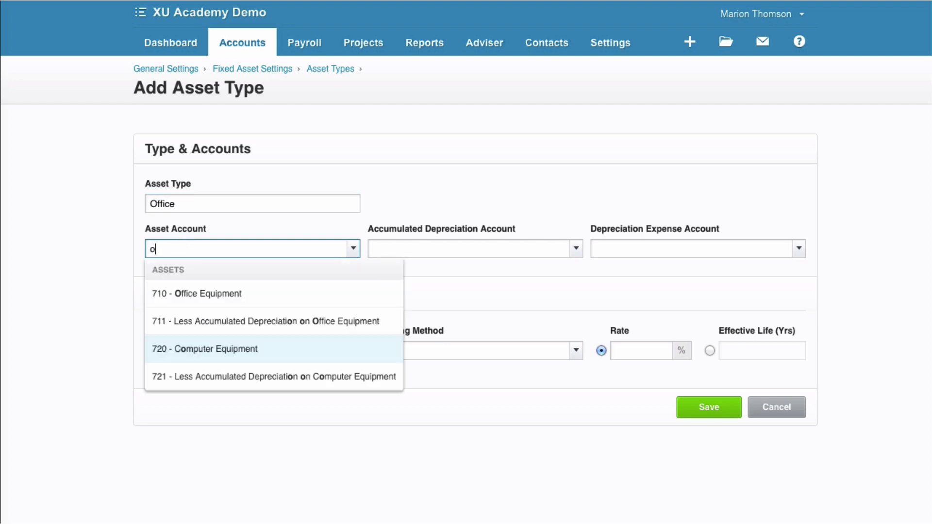
pyautogui.write('ff')
pyautogui.click(216, 294)
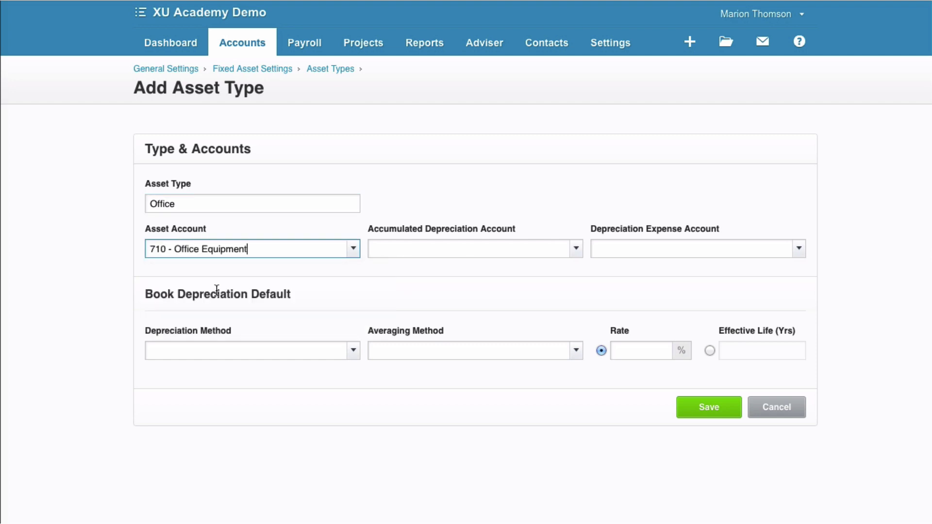
# Set Office's accumulated depreciation to 711 and search 'dep' for the expense account
pyautogui.click(401, 247)
pyautogui.write('de')
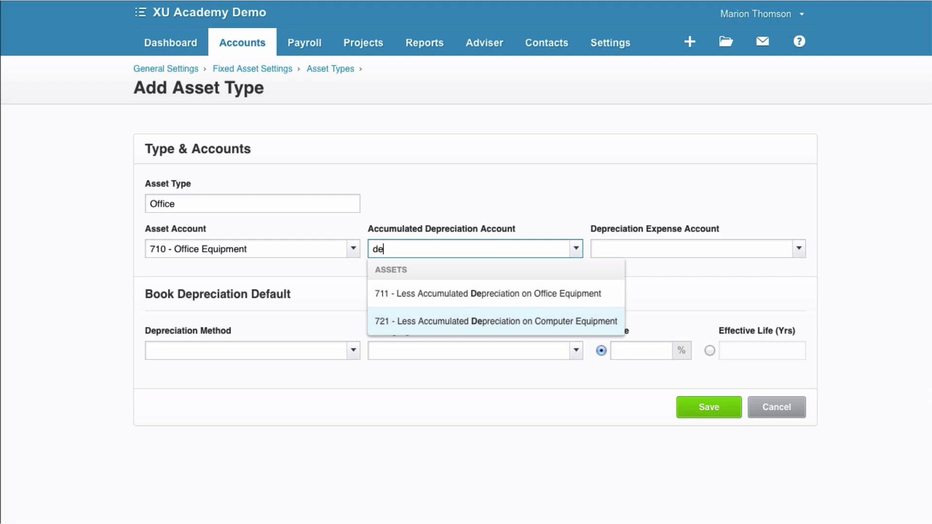
pyautogui.write('p')
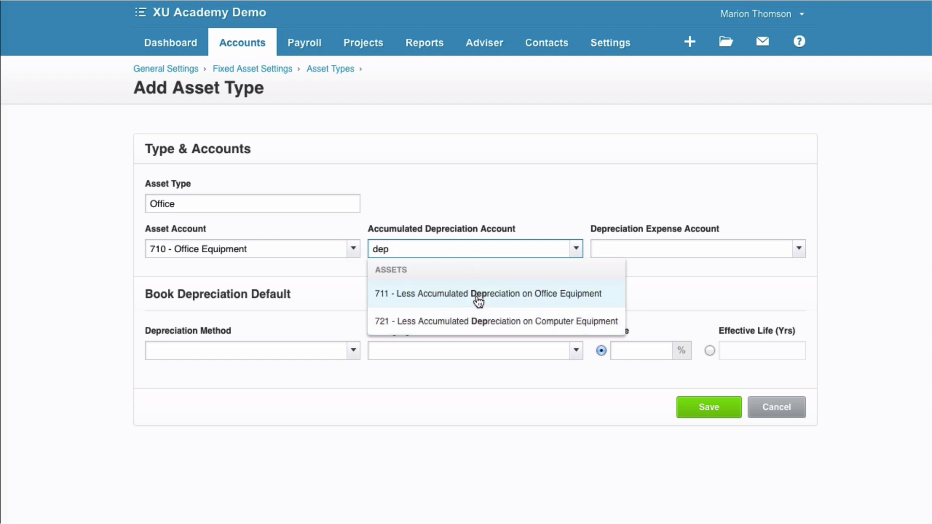
pyautogui.click(477, 298)
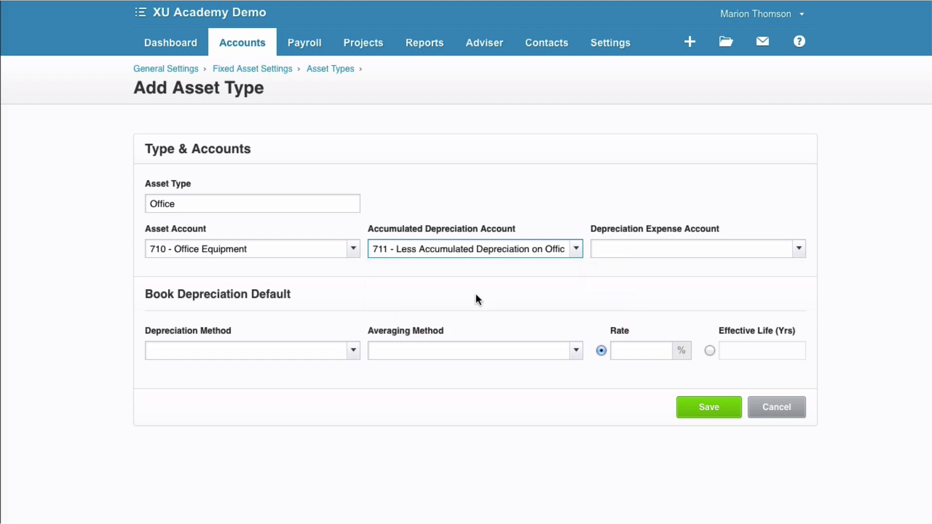
pyautogui.click(603, 249)
pyautogui.write('dep')
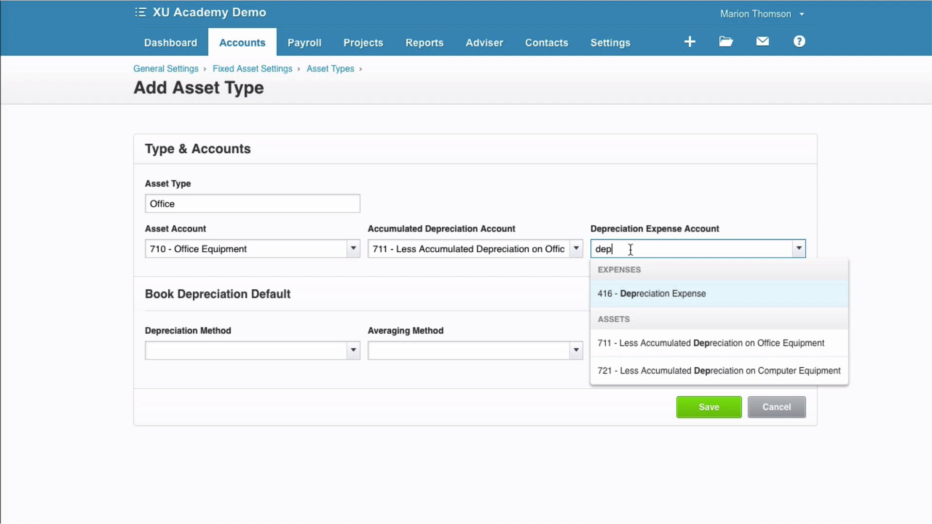
# Set Office's expense account to 416, with Straight Line method and Full Month averaging
pyautogui.click(649, 294)
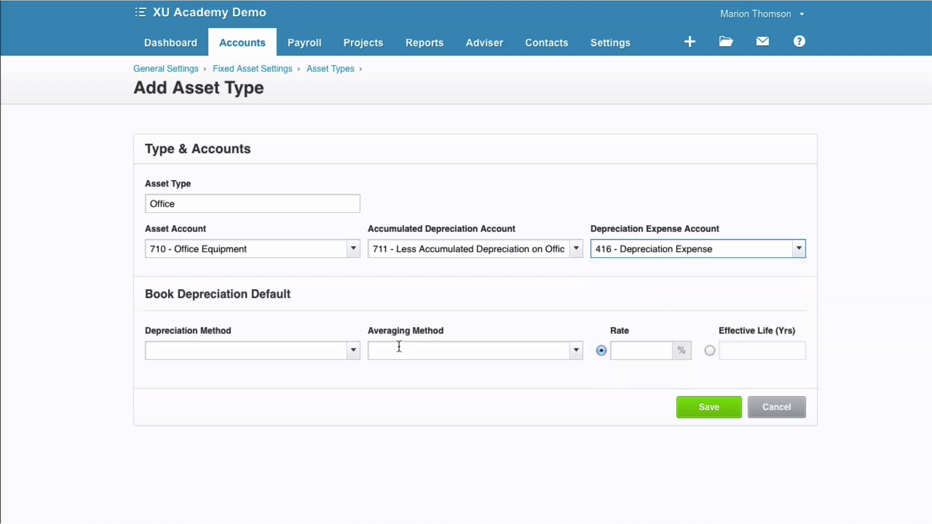
pyautogui.click(354, 352)
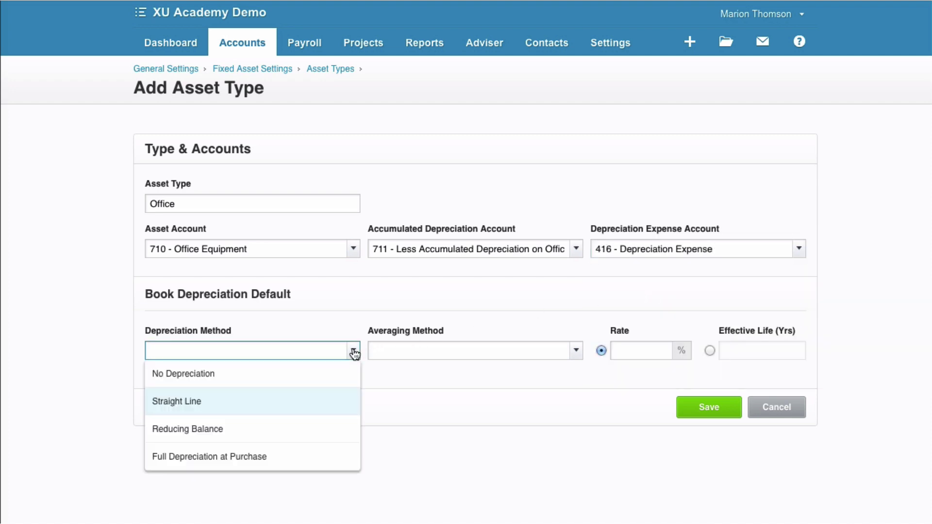
pyautogui.click(329, 399)
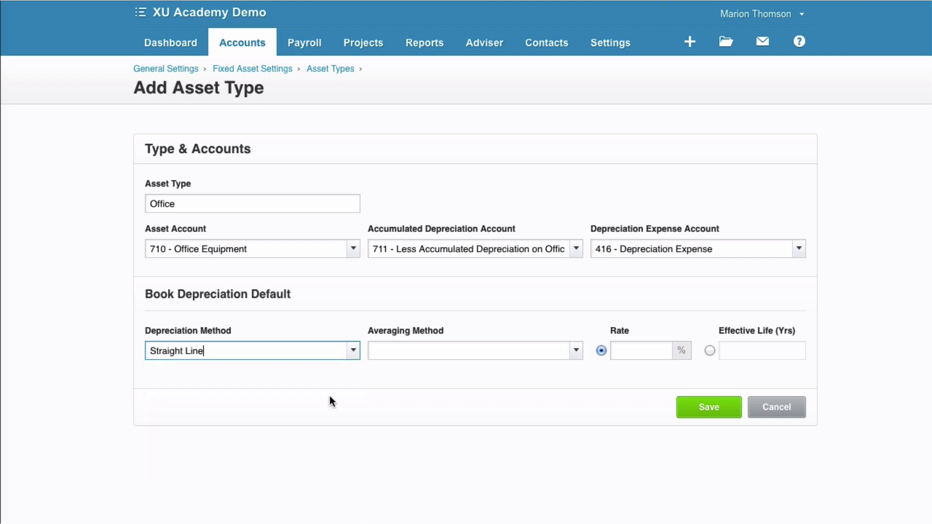
pyautogui.click(575, 349)
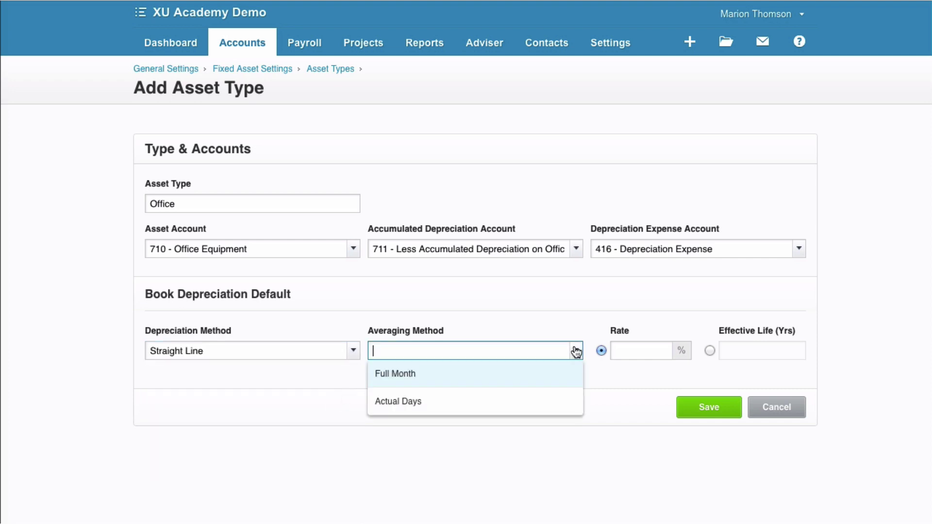
pyautogui.click(536, 378)
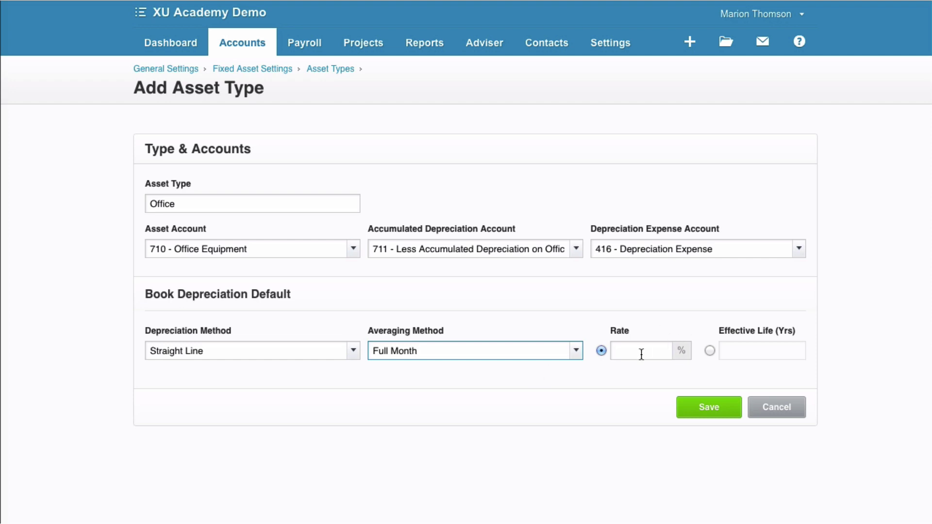
# Give Office a 4-year effective life instead of a 25% rate, and save
pyautogui.click(709, 351)
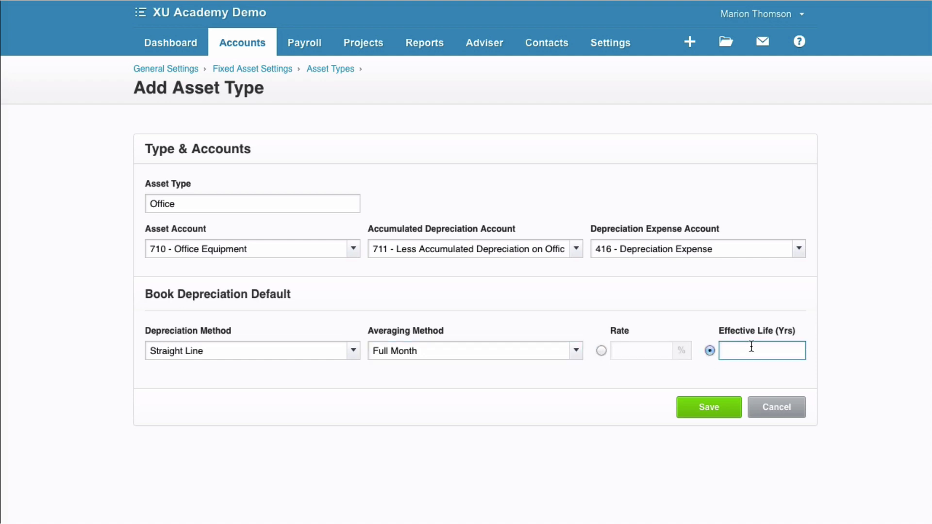
pyautogui.write('4')
pyautogui.click(601, 350)
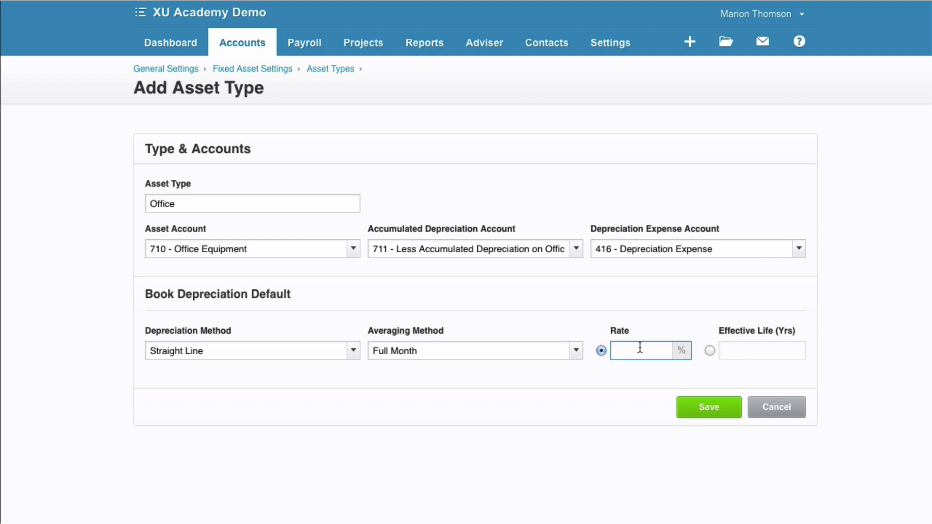
pyautogui.write('25')
pyautogui.click(710, 351)
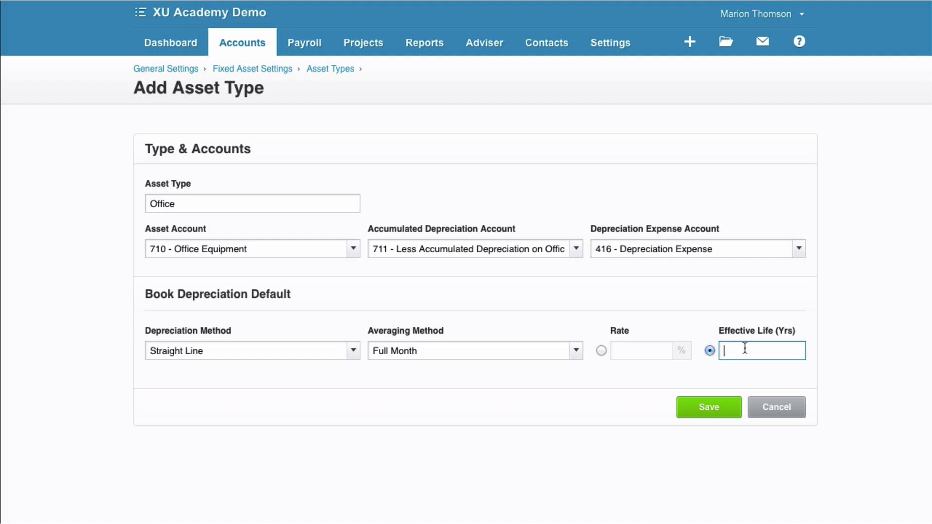
pyautogui.write('4')
pyautogui.click(708, 398)
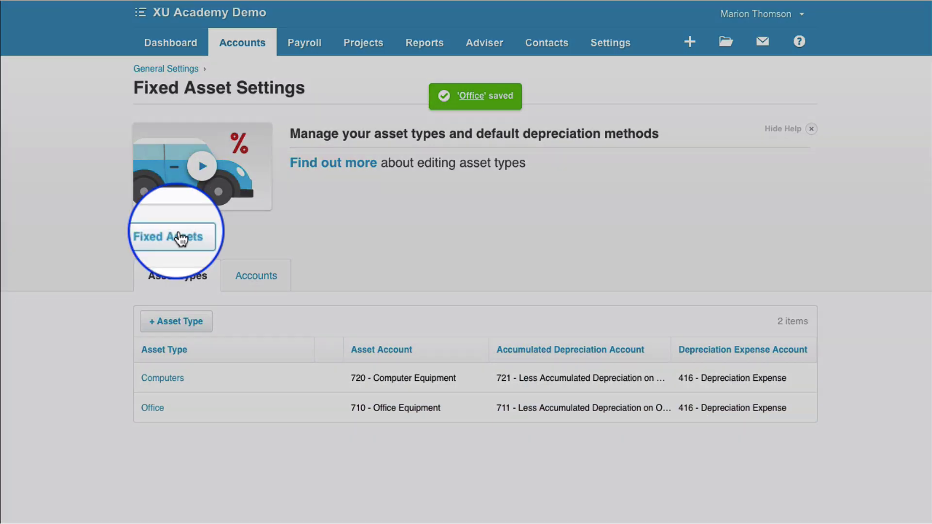
# In the Fixed Assets register, set and confirm a start date of 1 Jan 2018
pyautogui.click(179, 237)
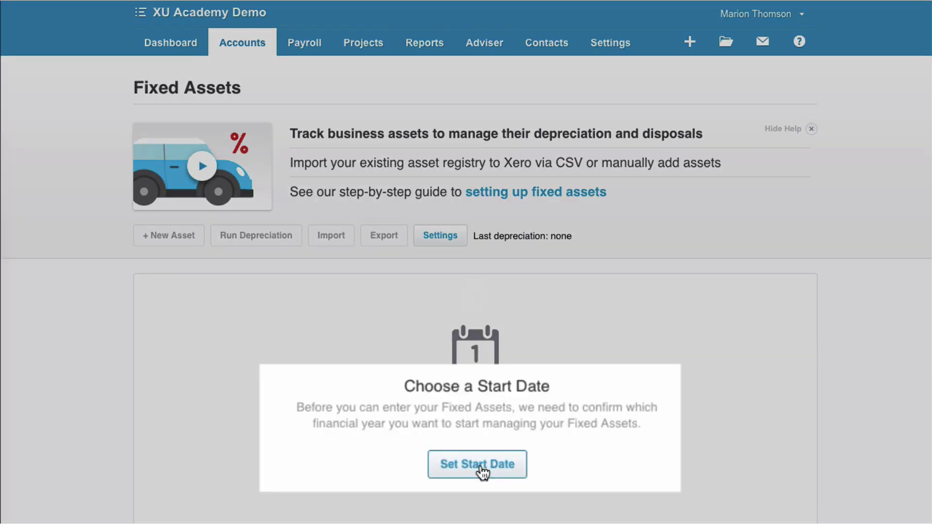
pyautogui.click(481, 466)
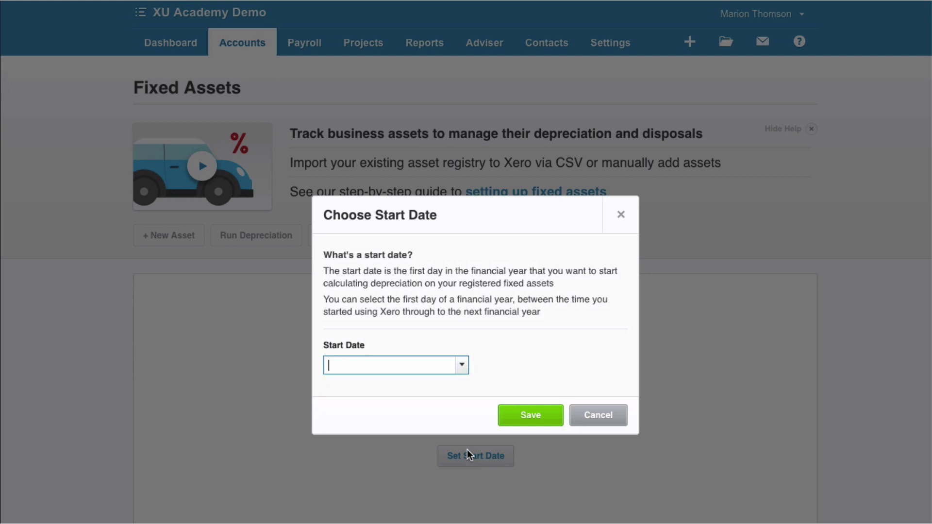
pyautogui.write('1/')
pyautogui.write('1')
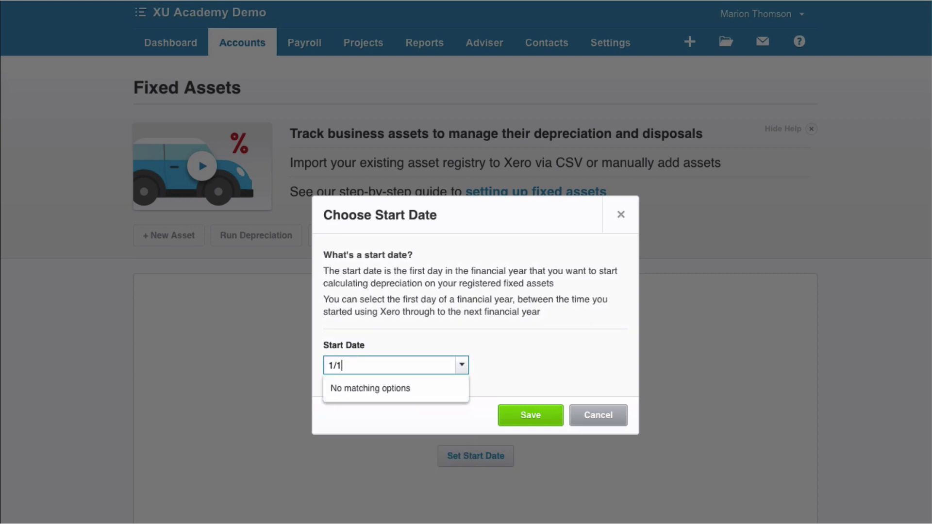
pyautogui.press('BackSpace')
pyautogui.press('BackSpace')
pyautogui.press('BackSpace')
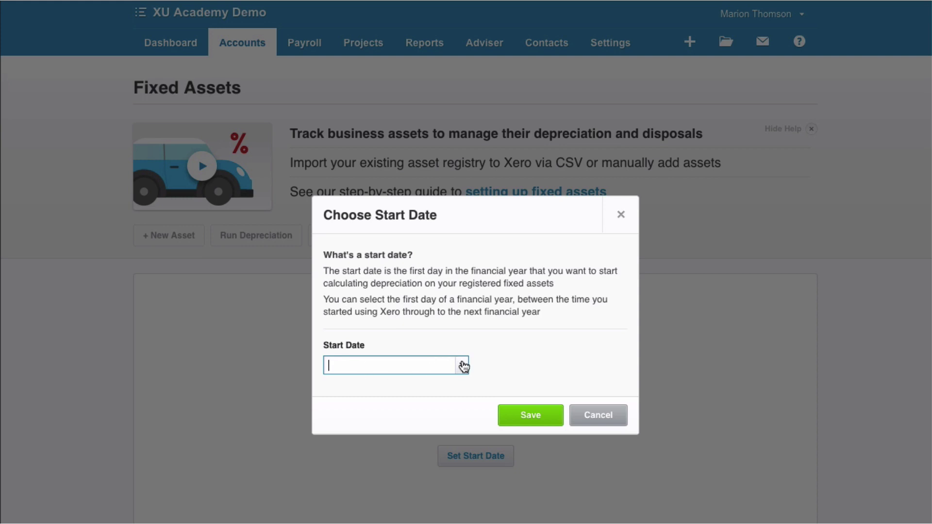
pyautogui.click(462, 365)
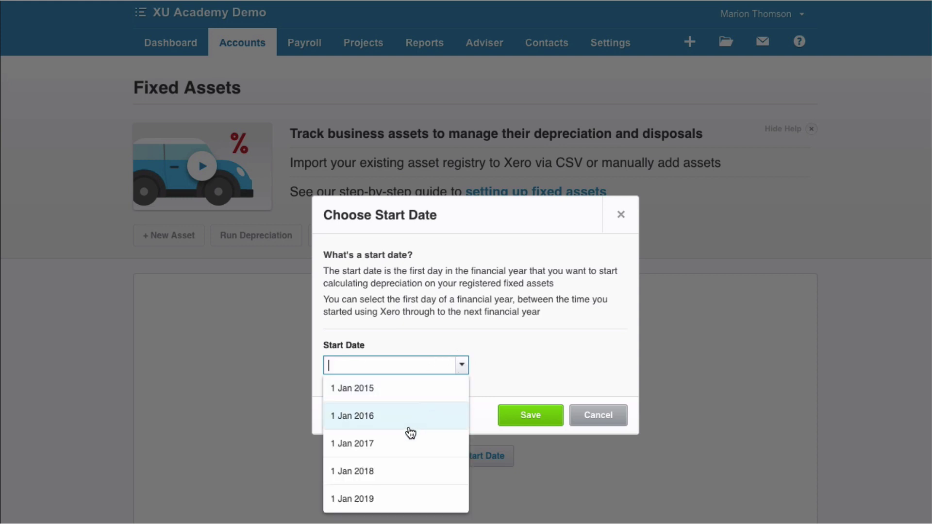
pyautogui.click(365, 473)
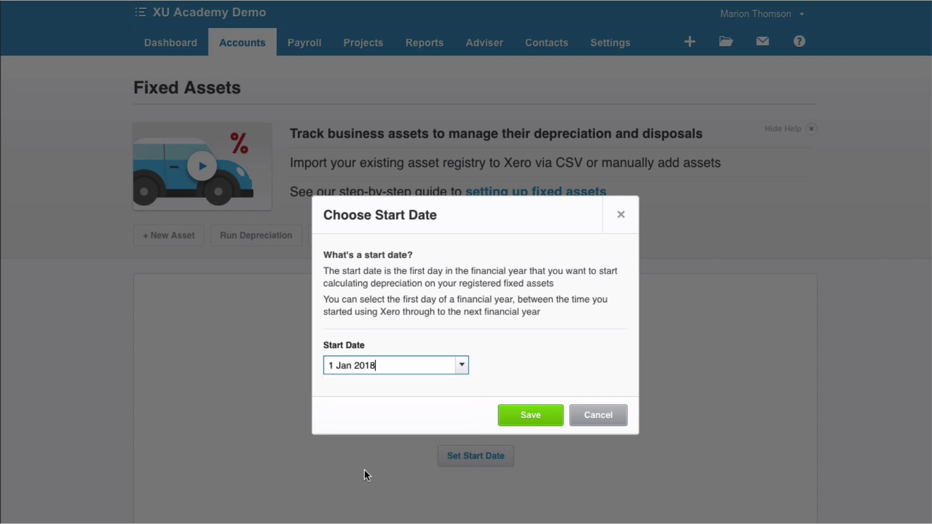
pyautogui.click(537, 420)
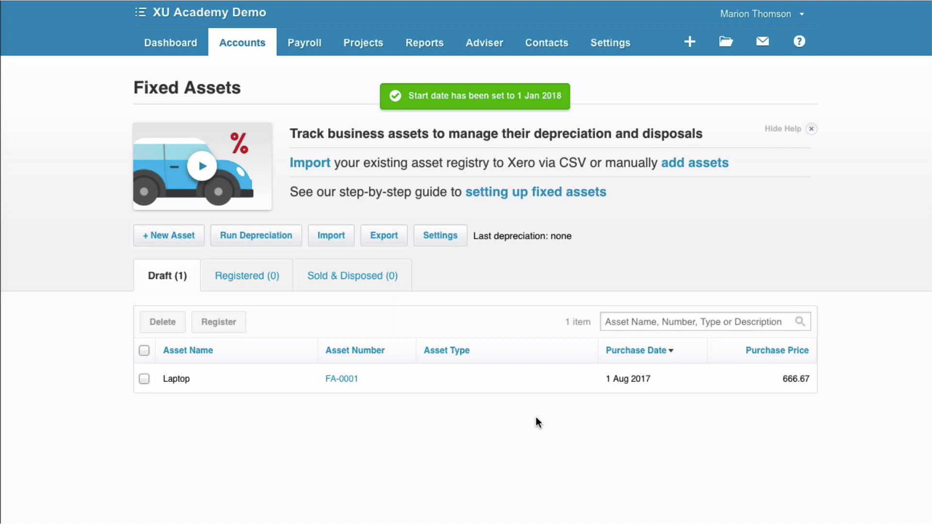